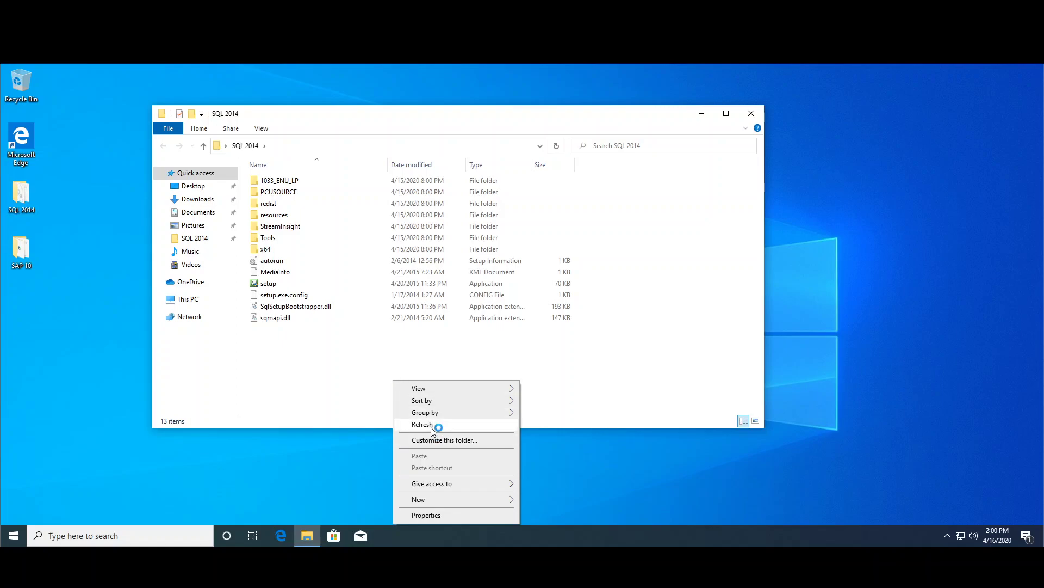
Run the setup application in the SQL 2014 folder as administrator, allow it to make changes, and minimize the folder window
left_click(433, 425)
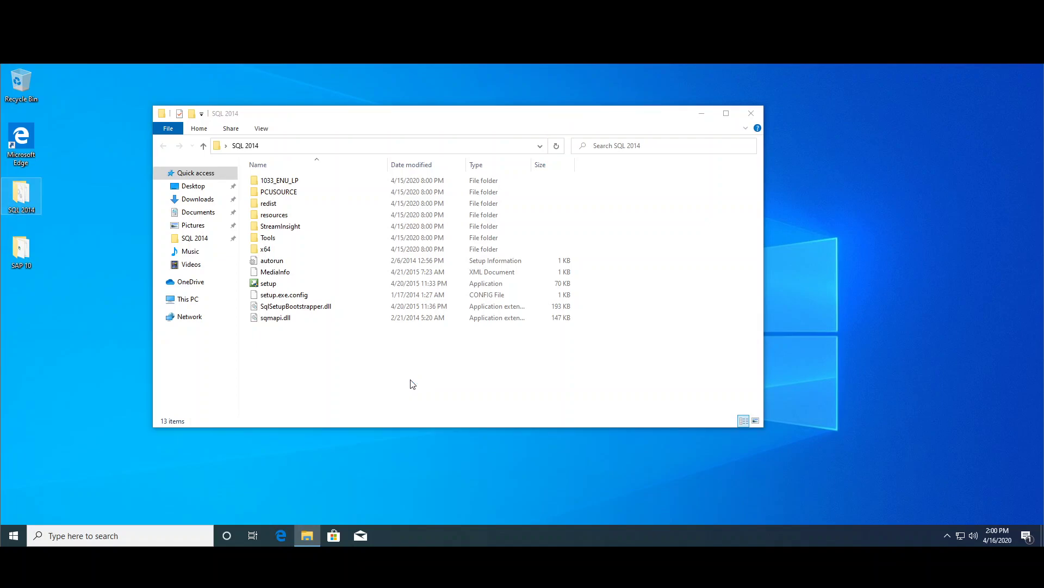
double_click(268, 283)
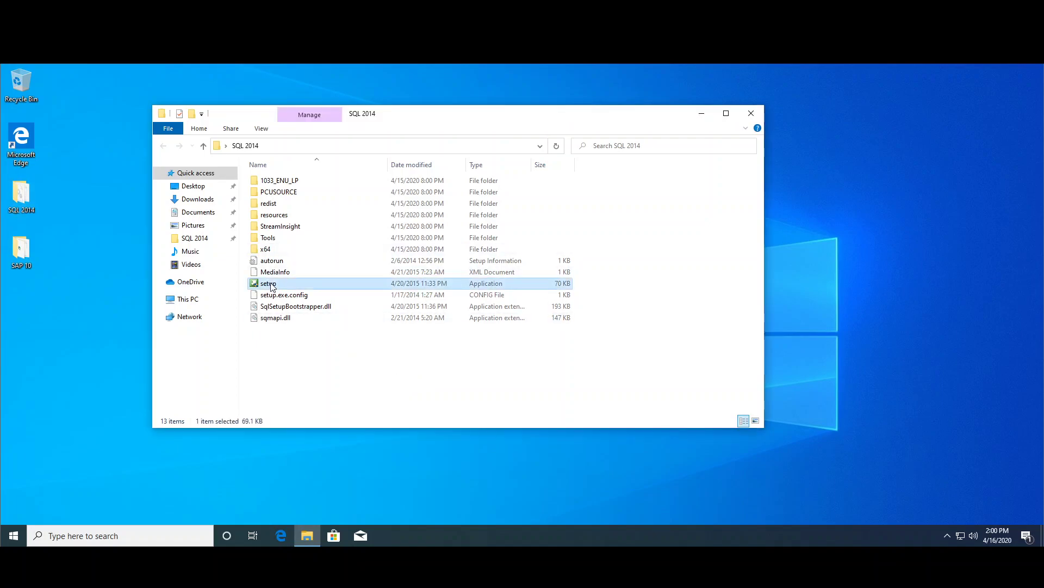
right_click(270, 282)
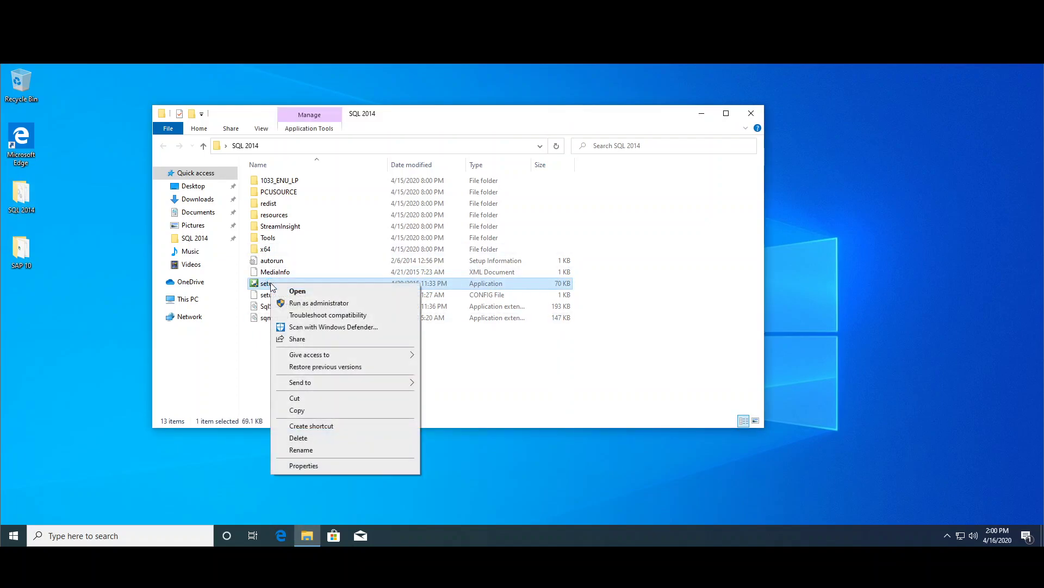
left_click(296, 304)
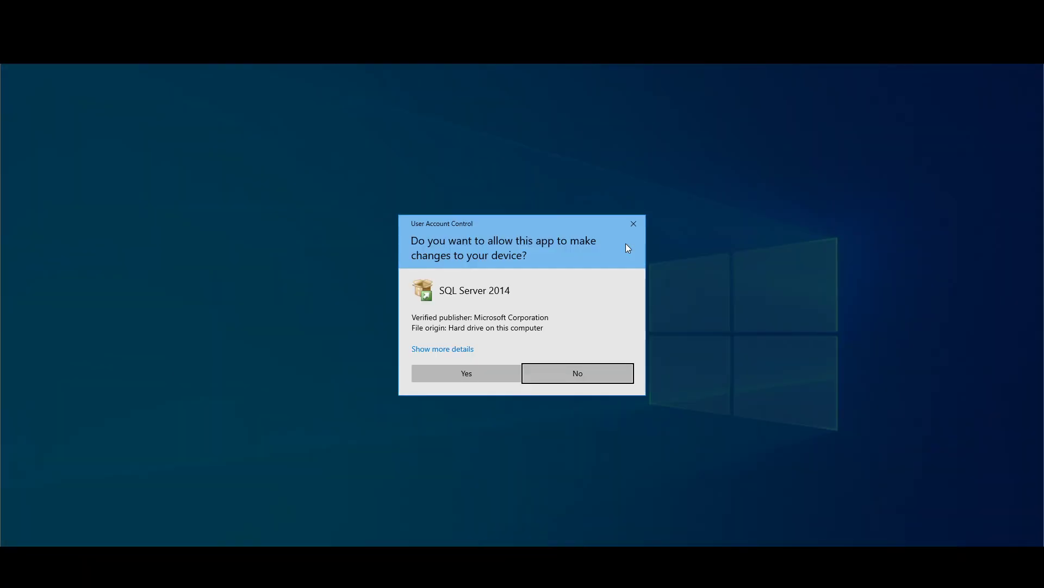
left_click(446, 371)
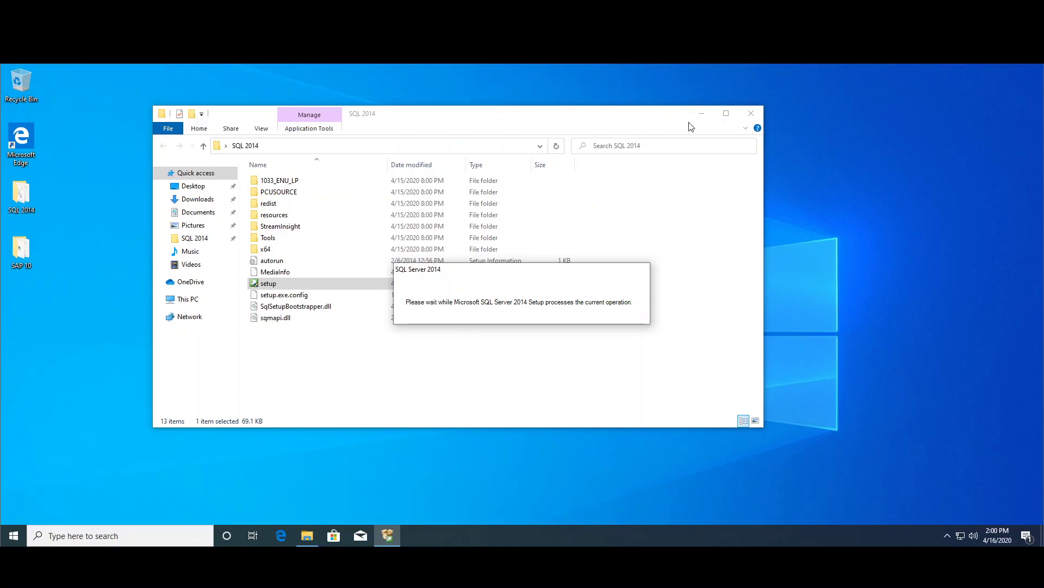
left_click(707, 115)
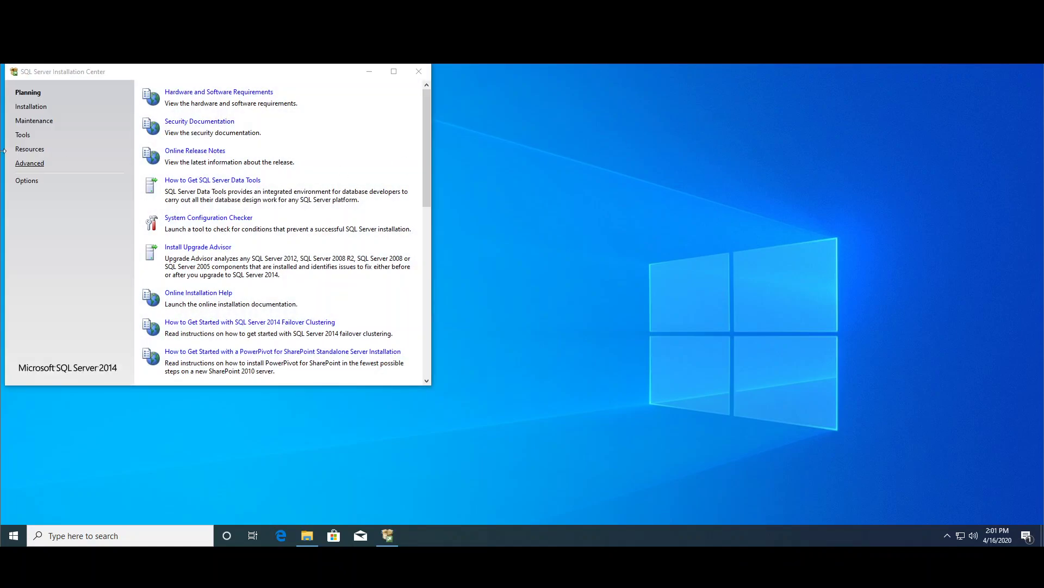
Start a new SQL Server stand-alone installation and continue with the prefilled product key
left_click(35, 106)
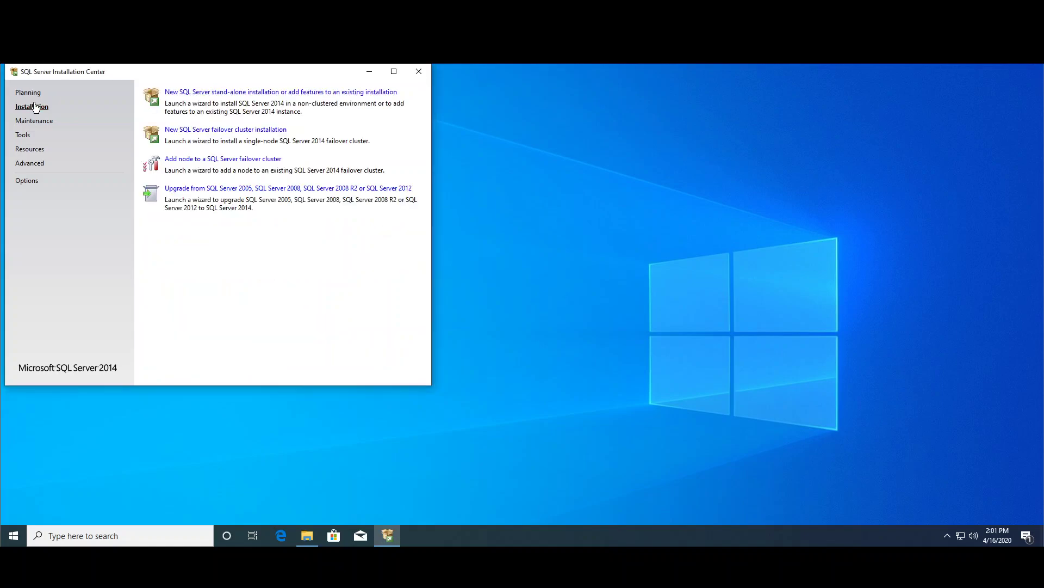
left_click(218, 96)
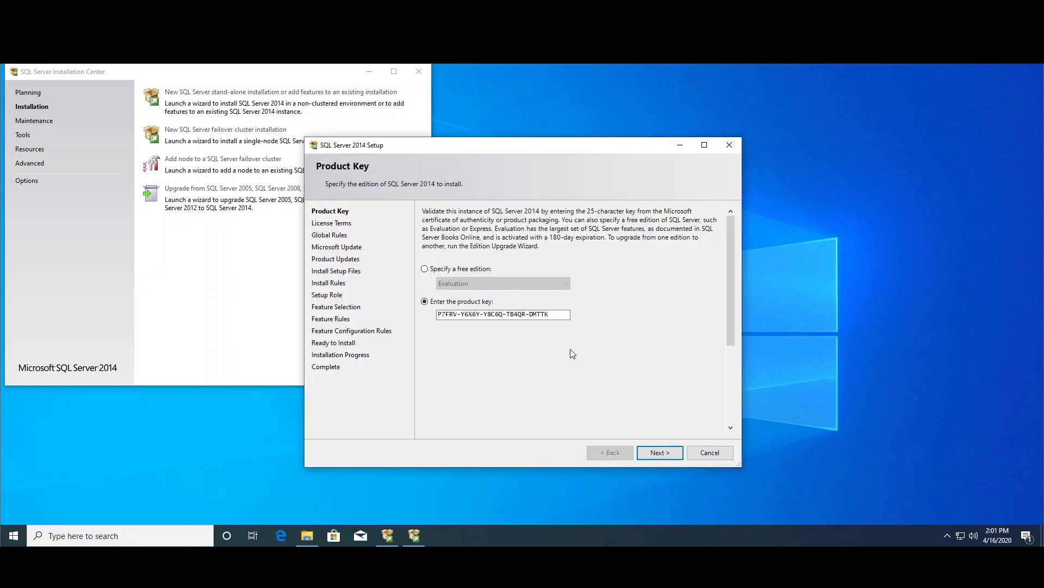
left_click(672, 458)
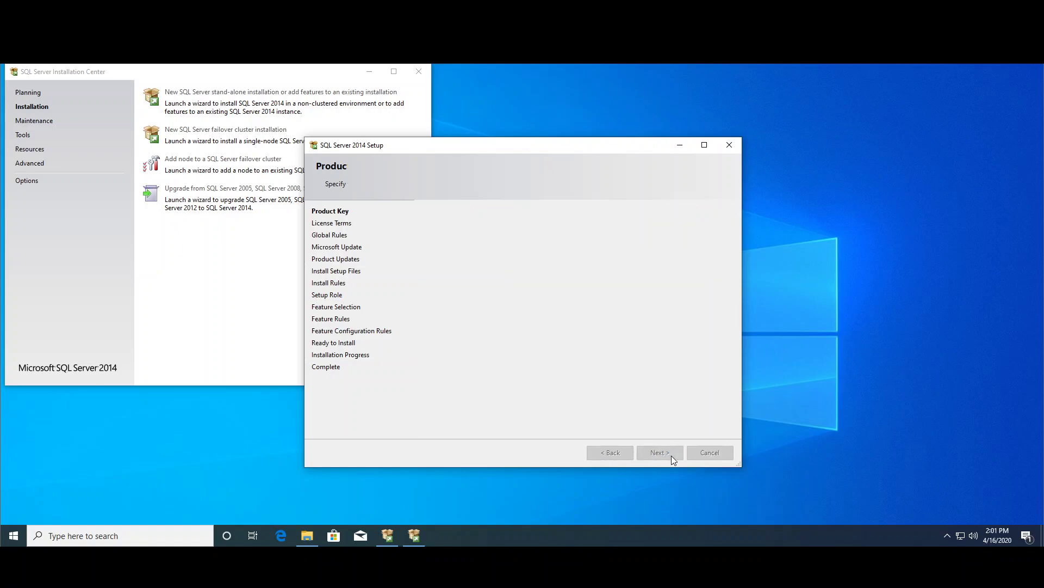
Accept the license terms and proceed through the update checks to Install Rules without enabling Microsoft Update
left_click(461, 348)
left_click(672, 453)
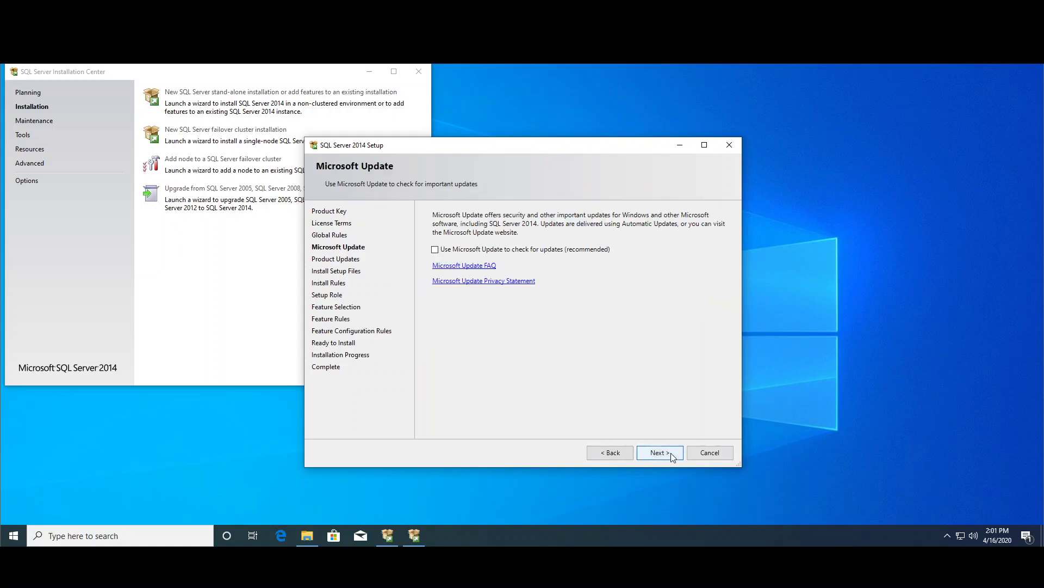
left_click(671, 453)
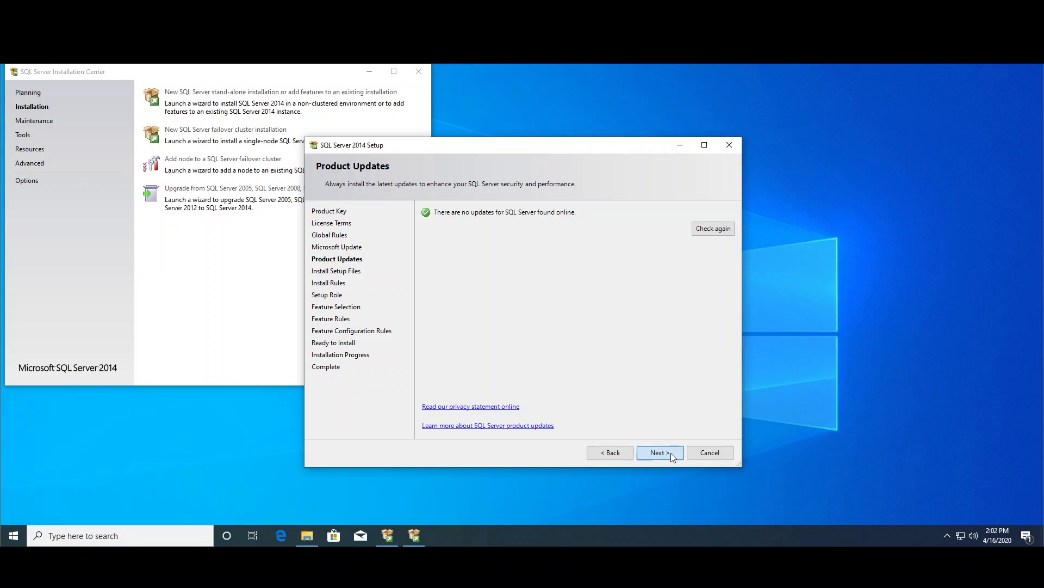
left_click(671, 452)
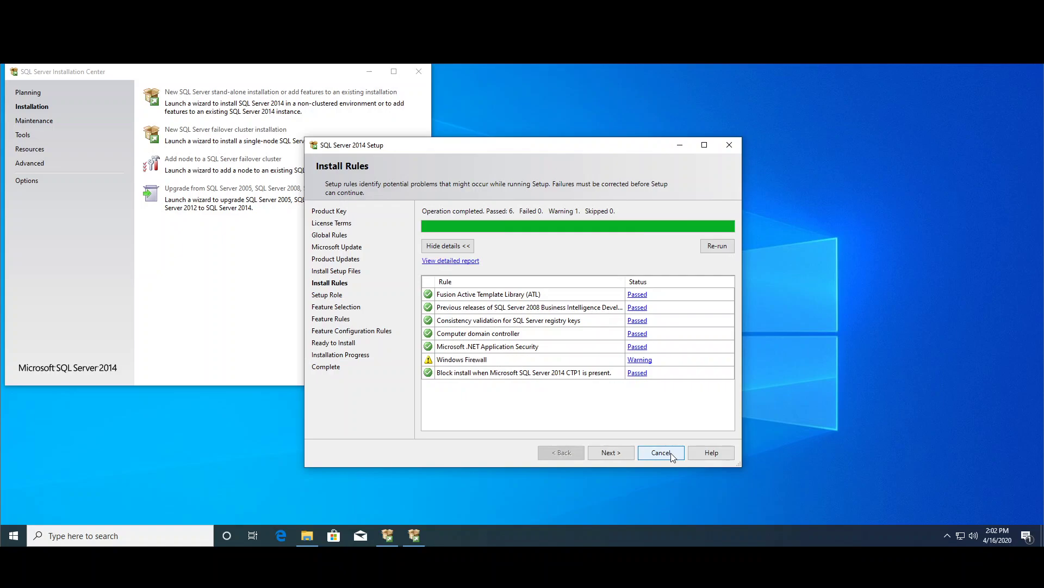
Read the Windows Firewall rule warning, and turn off Windows Defender Firewall for the domain network in Windows Security
left_click(639, 362)
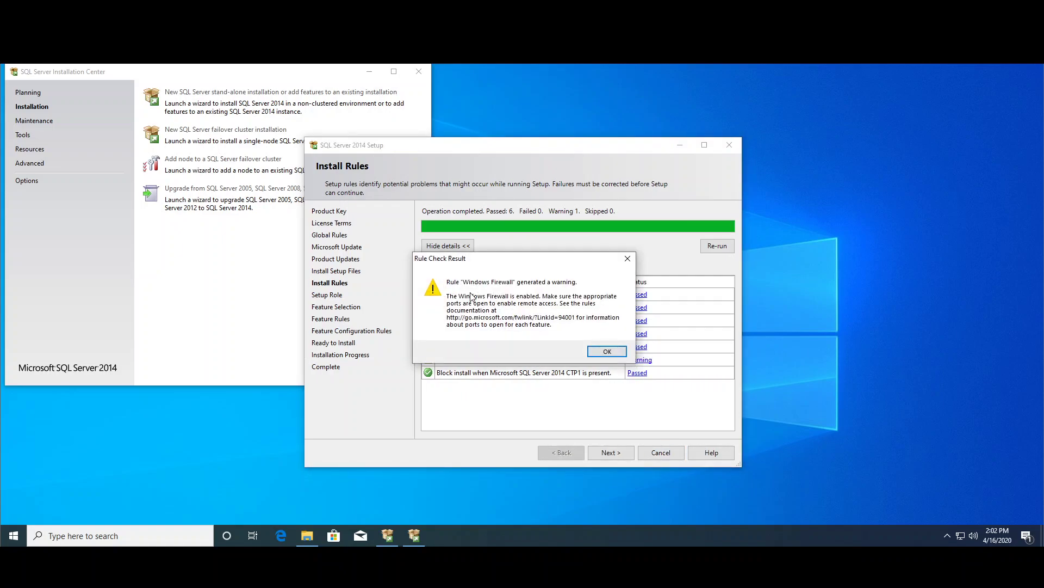
left_click(607, 352)
left_click(142, 534)
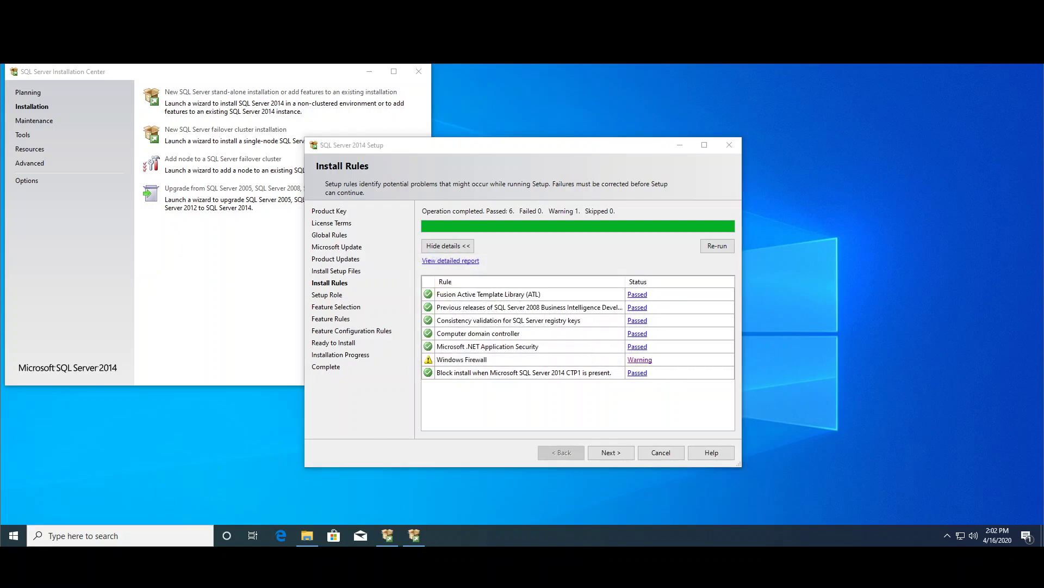
type("firewall")
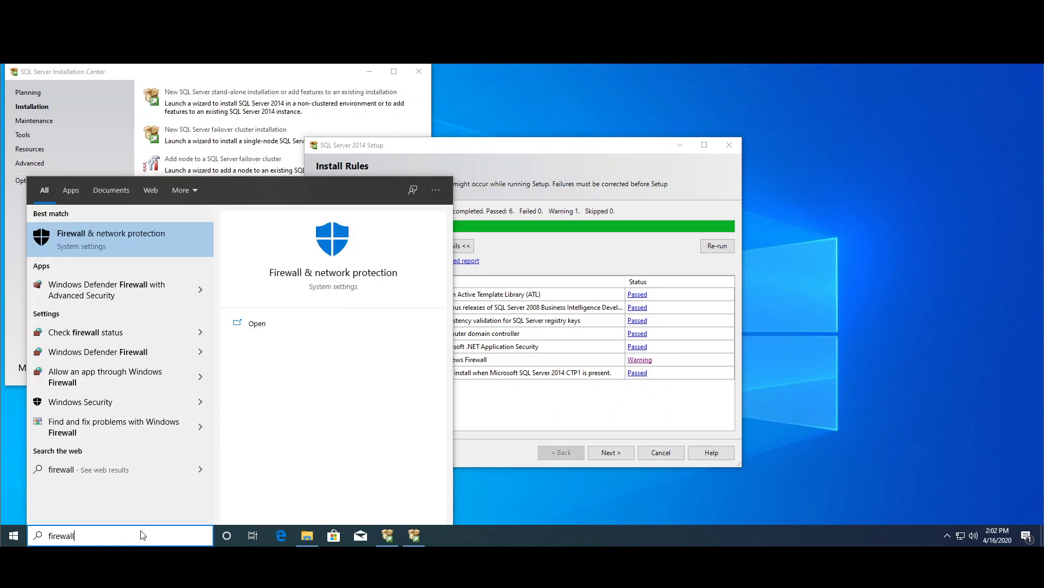
key("Return")
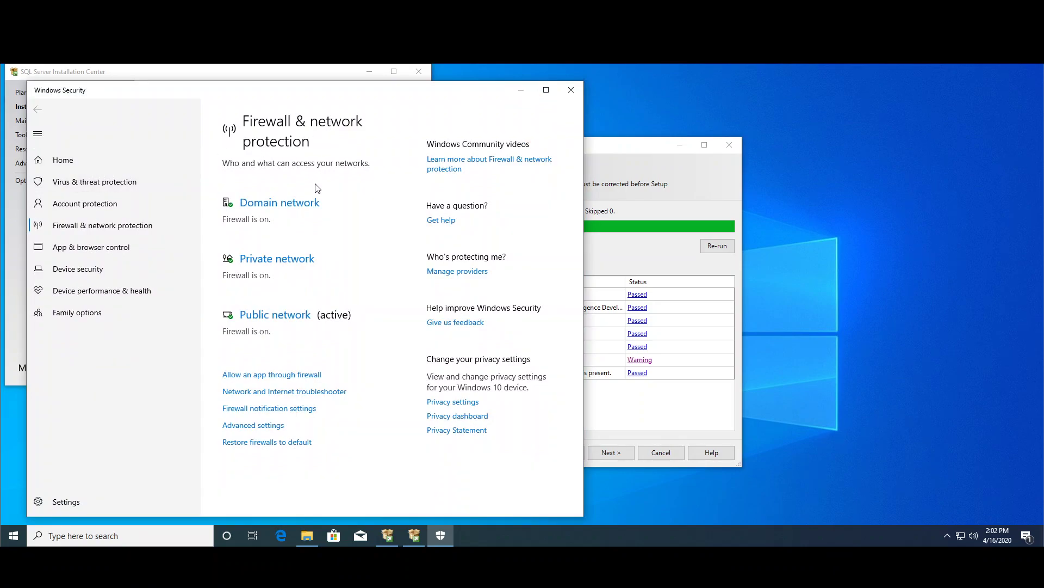
left_click(296, 205)
left_click(236, 321)
left_click(464, 373)
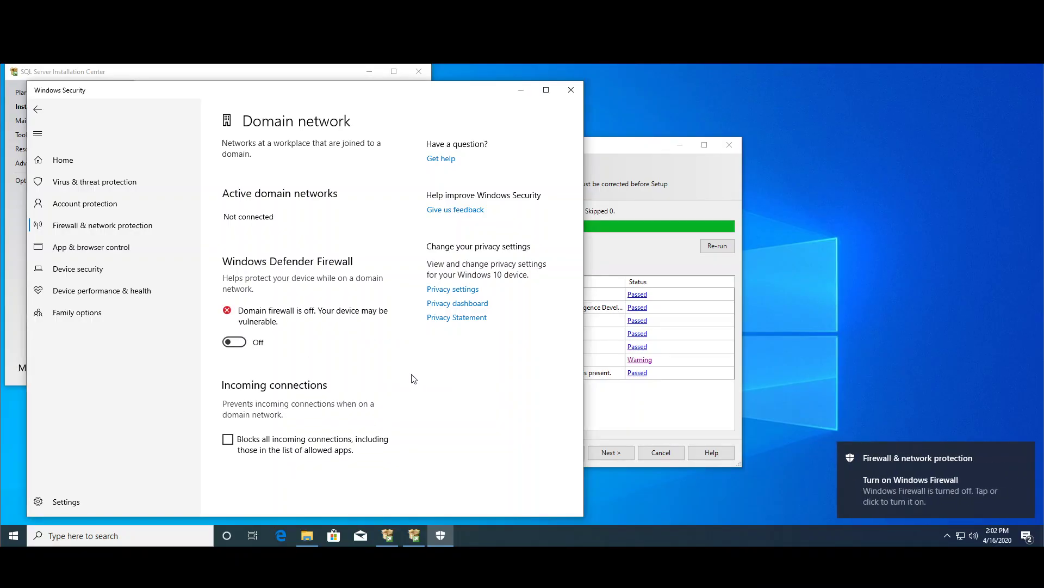
left_click(565, 92)
Choose the All Features With Defaults setup role and keep the preselected features and default directories
left_click(612, 453)
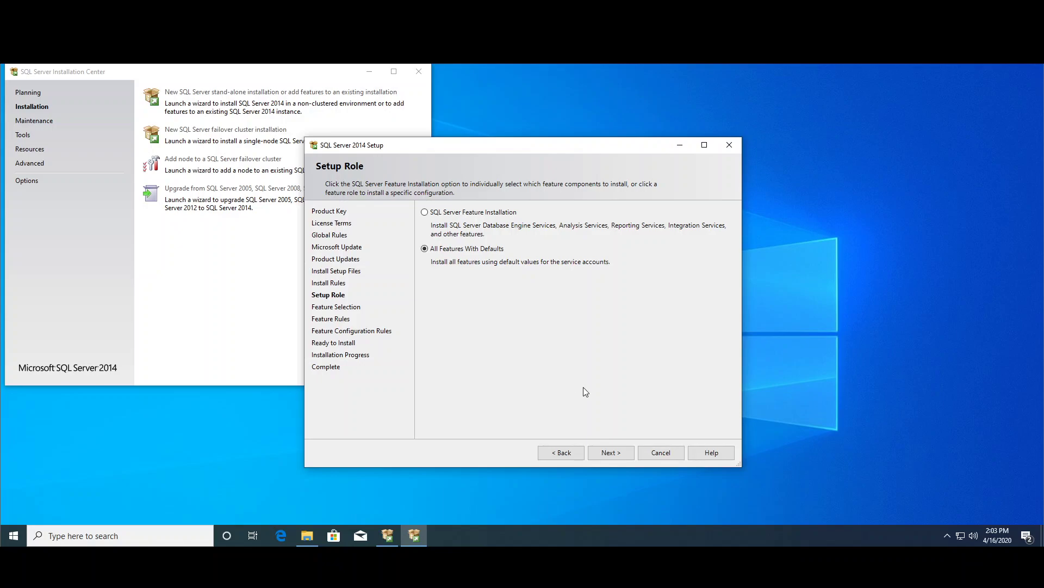
left_click(618, 453)
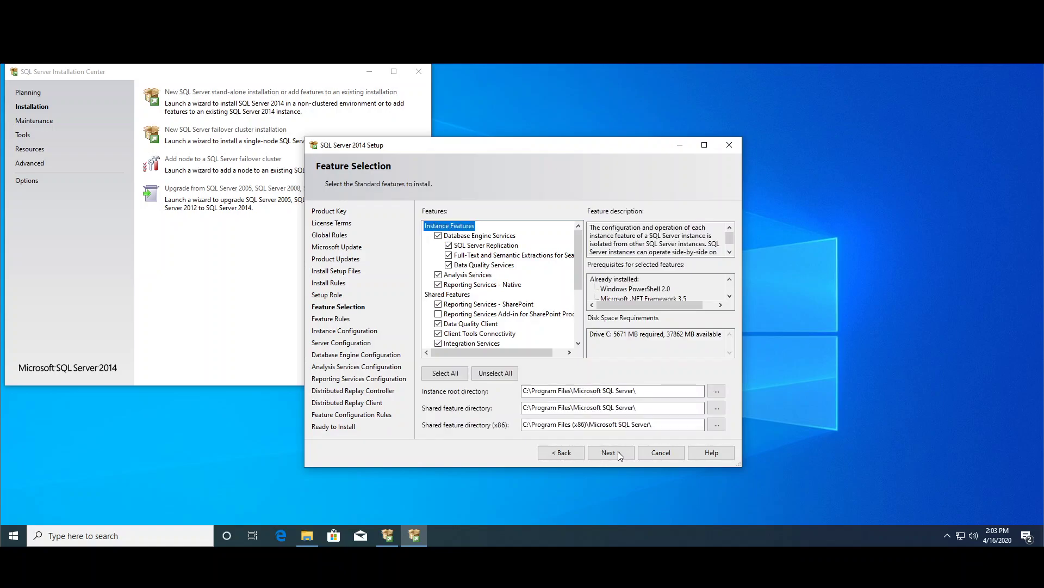
left_click(618, 451)
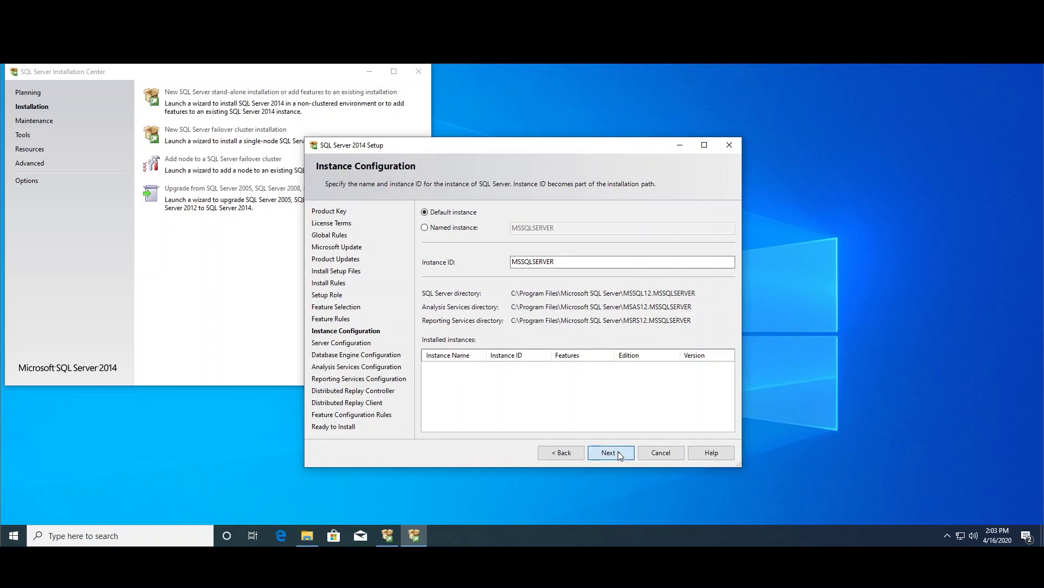
Keep the default instance MSSQLSERVER and the default service accounts, and minimize the SQL Server Installation Center
left_click(609, 452)
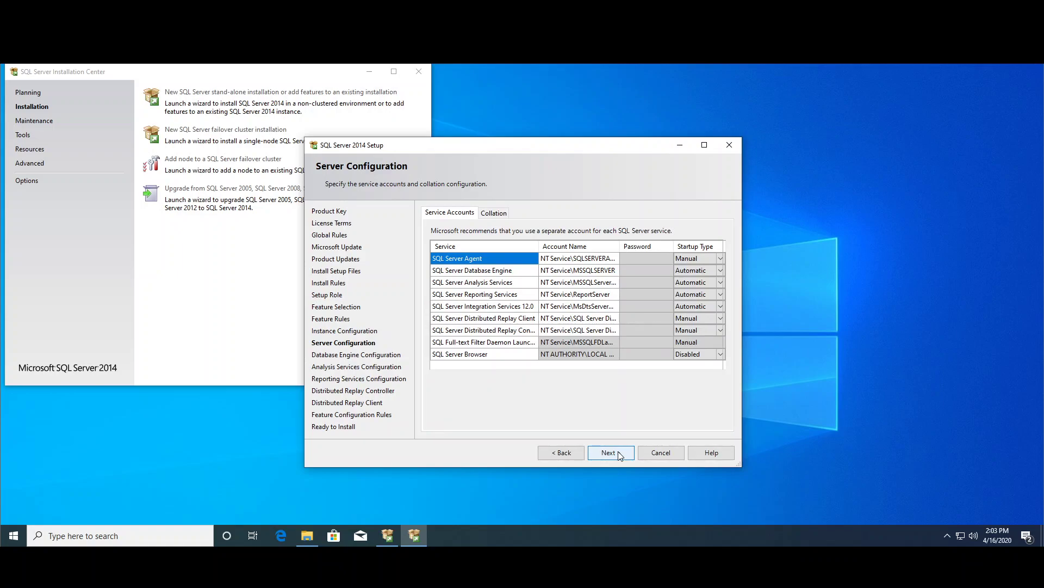
left_click(611, 452)
left_click(369, 76)
left_click(370, 76)
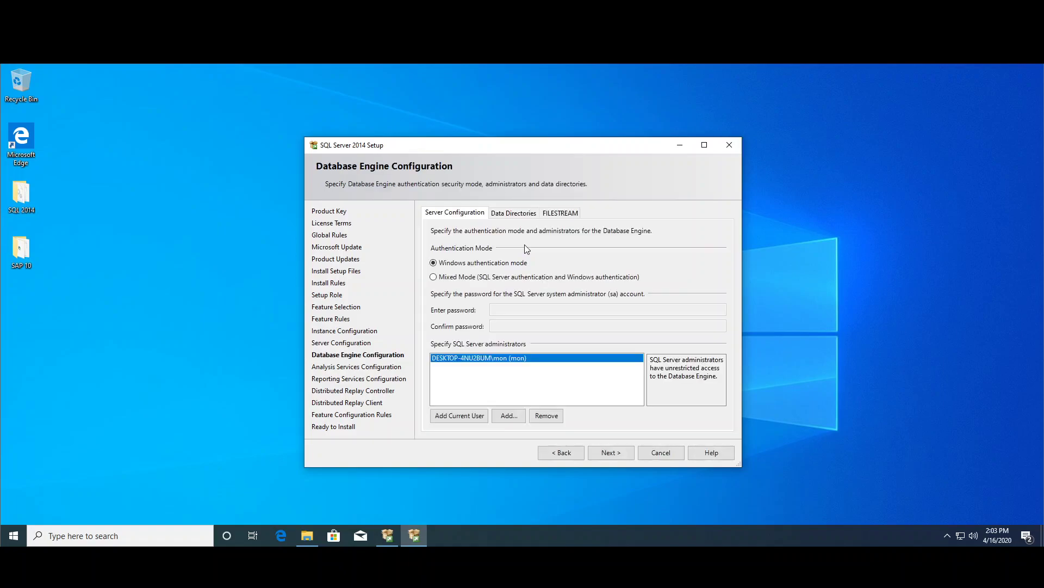
Configure the Database Engine with Mixed Mode authentication, enter and confirm the sa password, and add the current user as administrator
left_click(455, 417)
left_click(482, 282)
key("Tab")
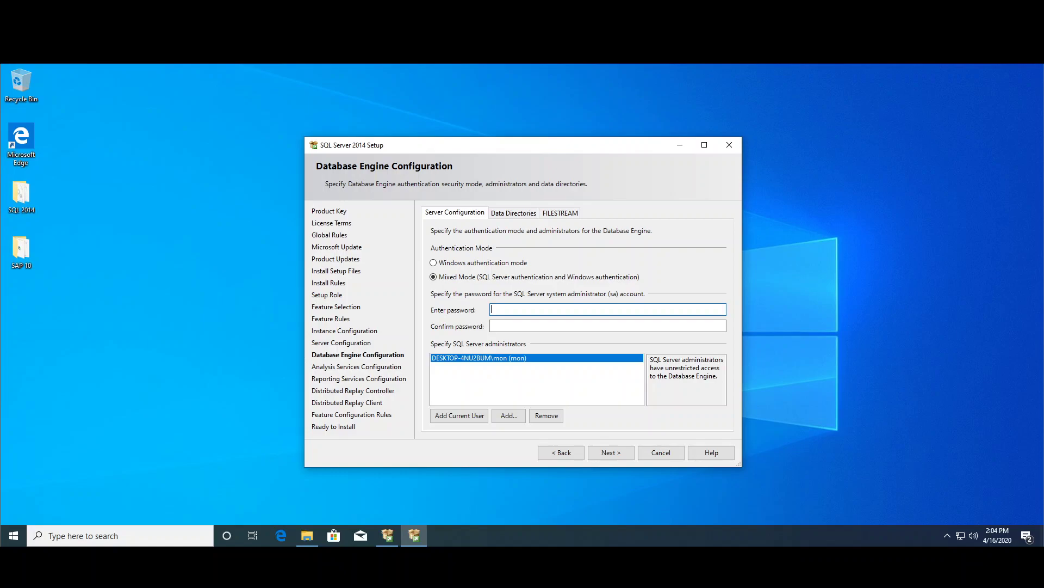
type("•••••••")
key("Tab")
type("•••••••")
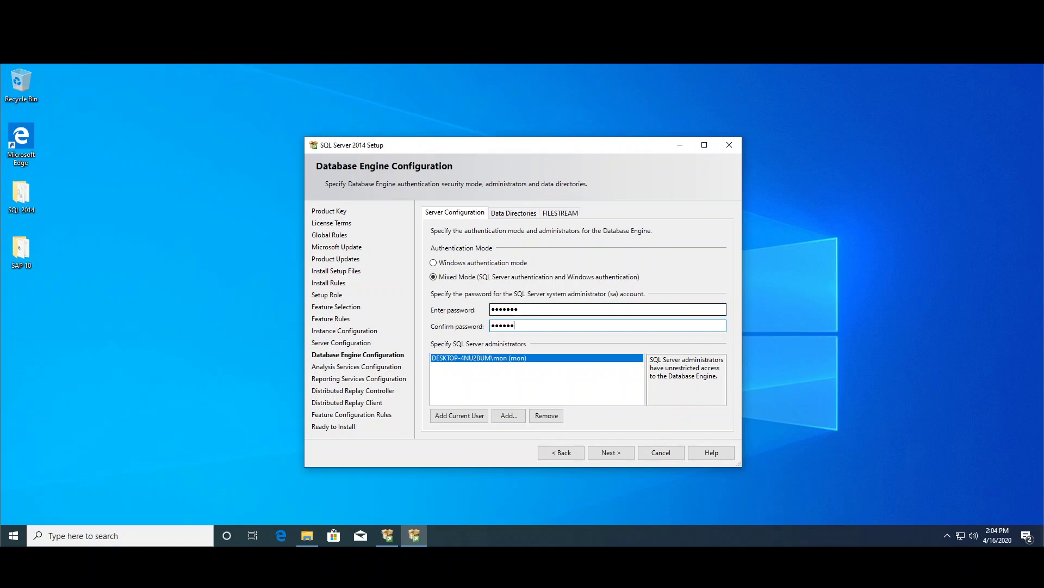
left_click(459, 417)
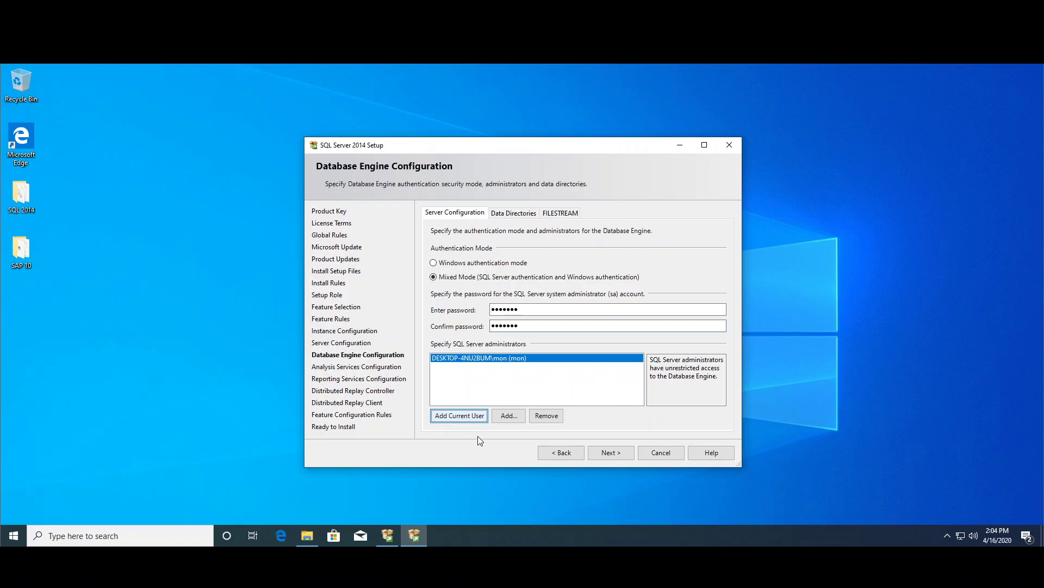
left_click(610, 452)
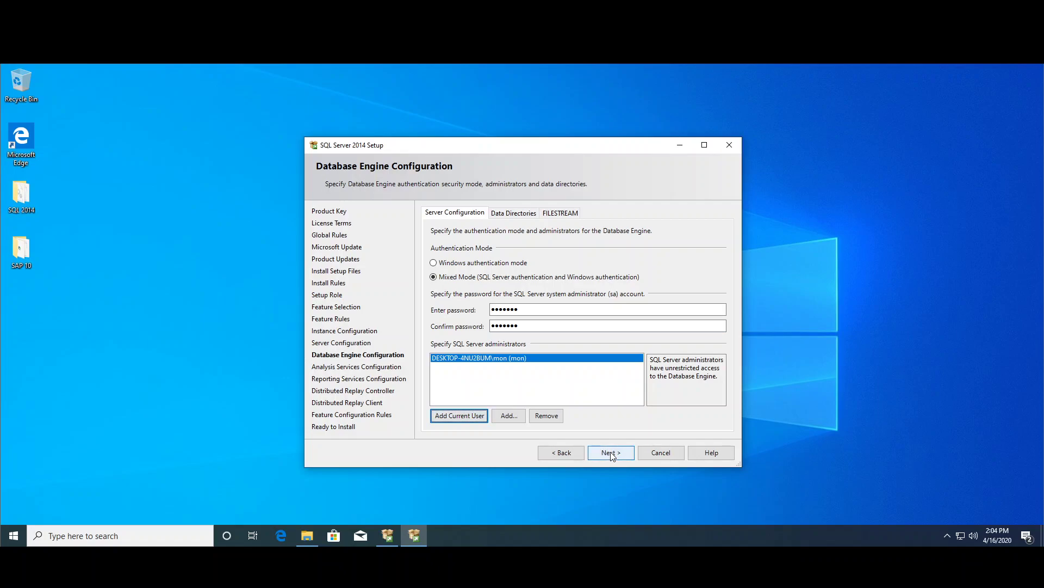
left_click(612, 454)
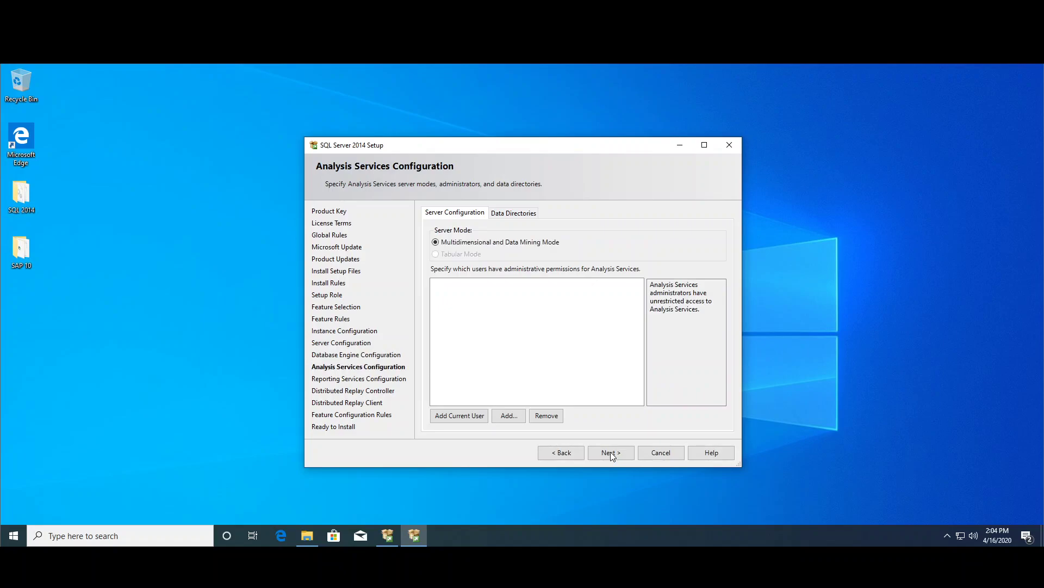
Add the current user as Analysis Services administrator and set Reporting Services Native Mode to Install only
left_click(476, 417)
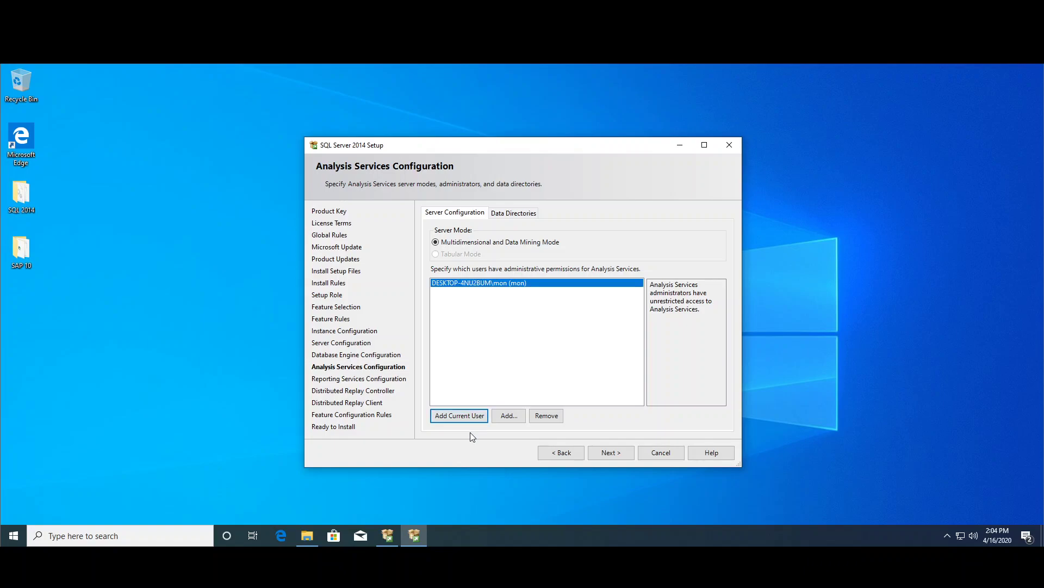
left_click(595, 453)
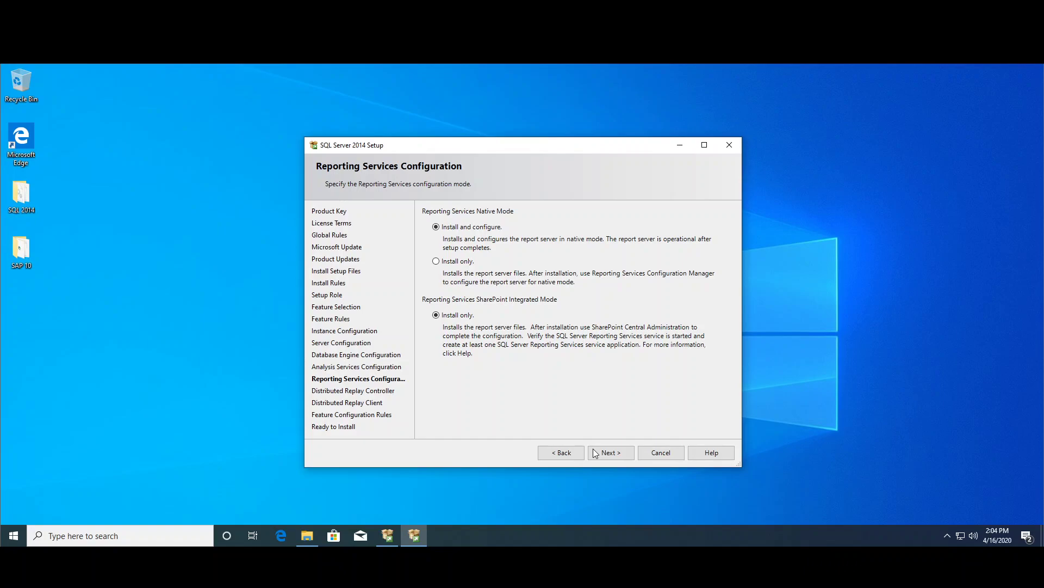
left_click(450, 264)
left_click(610, 456)
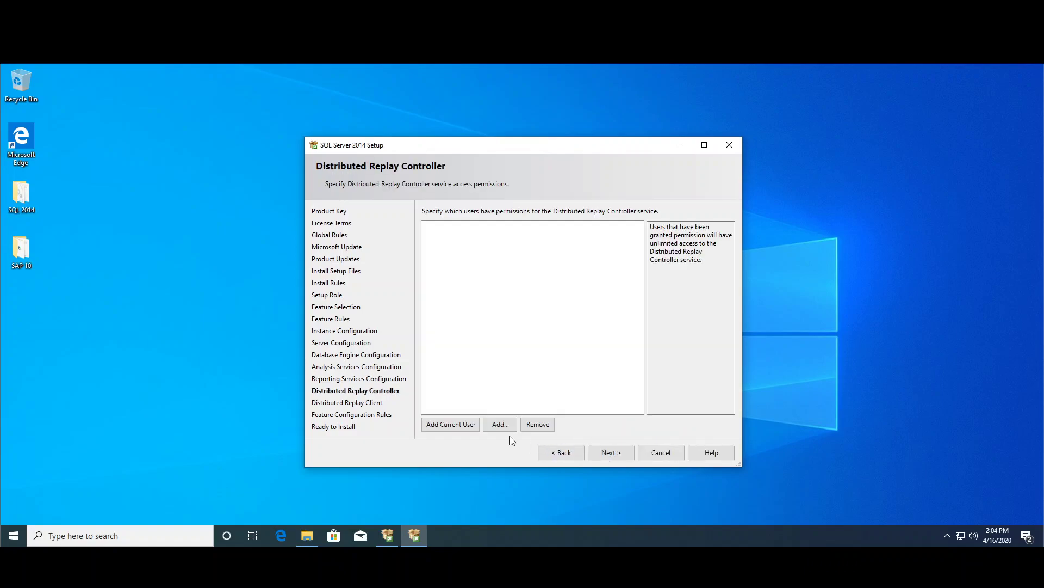
Grant the current user Distributed Replay Controller permissions, keep the Distributed Replay Client defaults, and start the installation
left_click(471, 429)
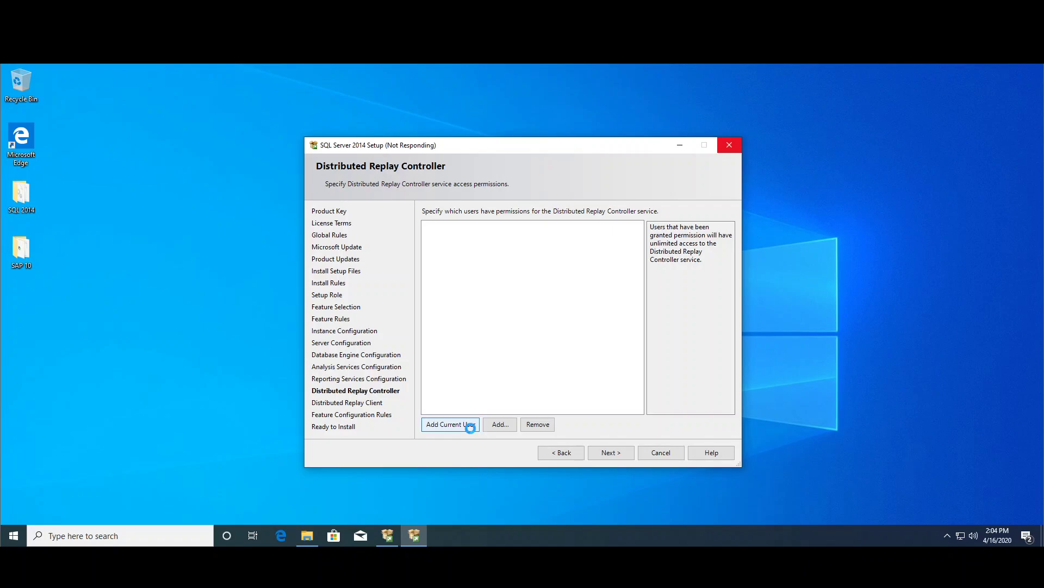
left_click(619, 456)
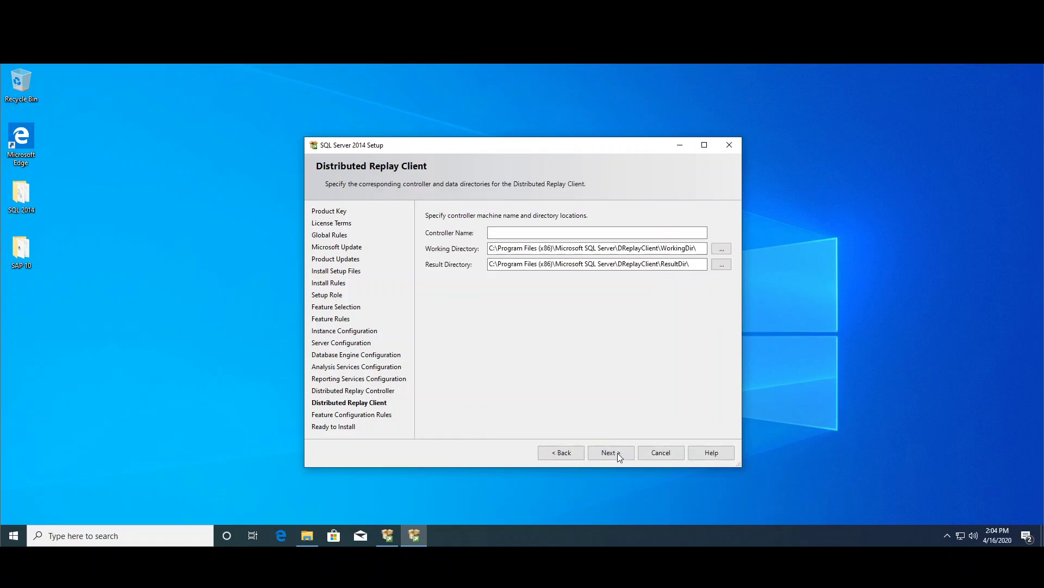
left_click(618, 453)
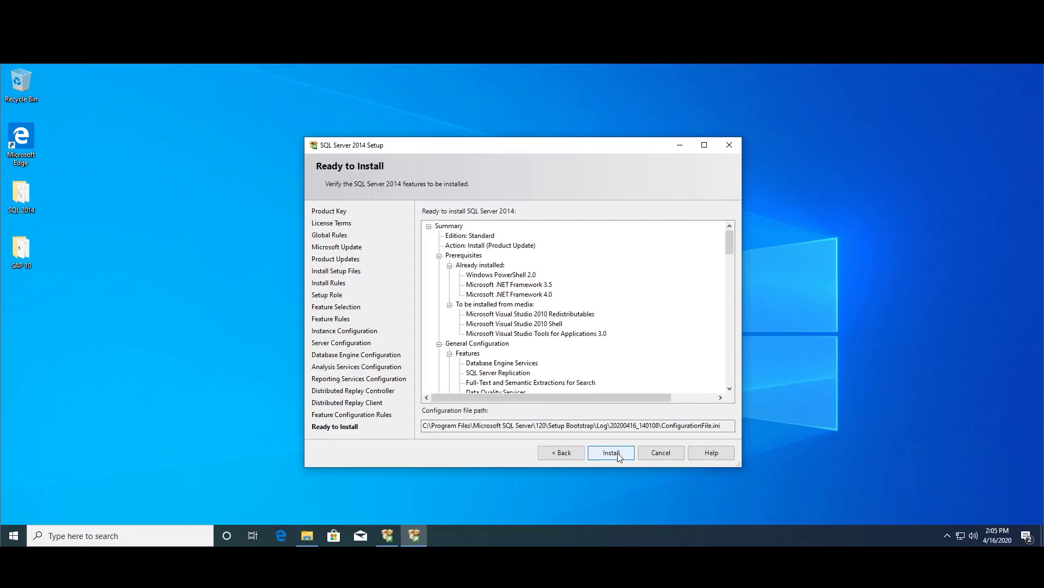
left_click(618, 452)
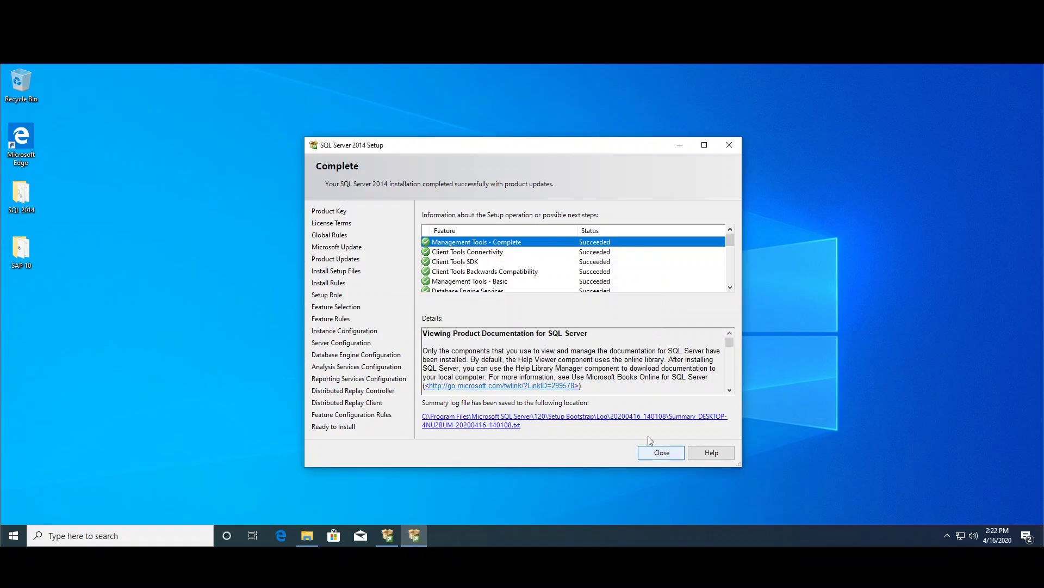
Review the feature statuses, close the completed SQL Server 2014 setup, and restart the computer
left_click_drag(730, 241, 745, 291)
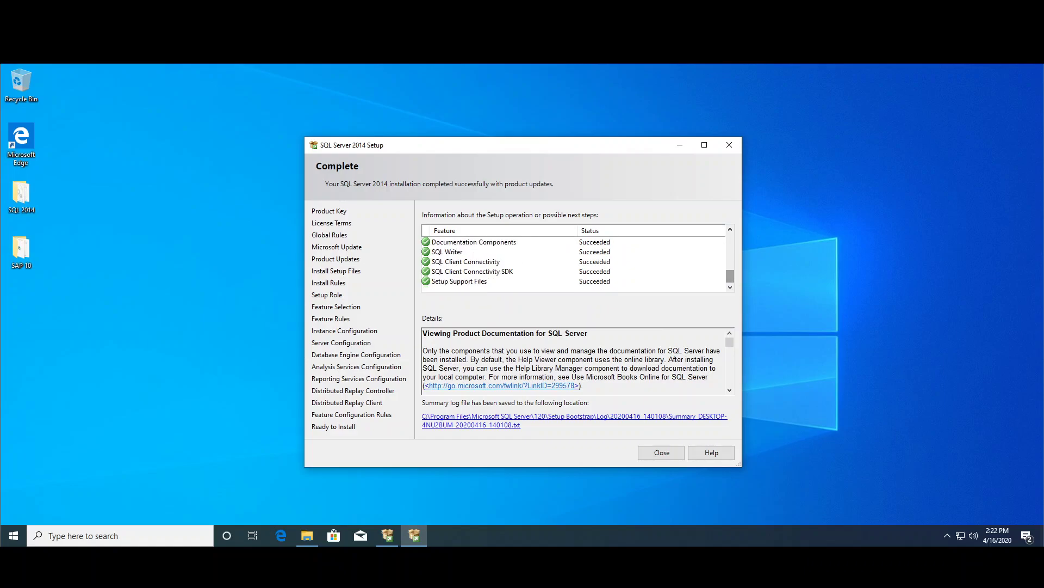
left_click(669, 457)
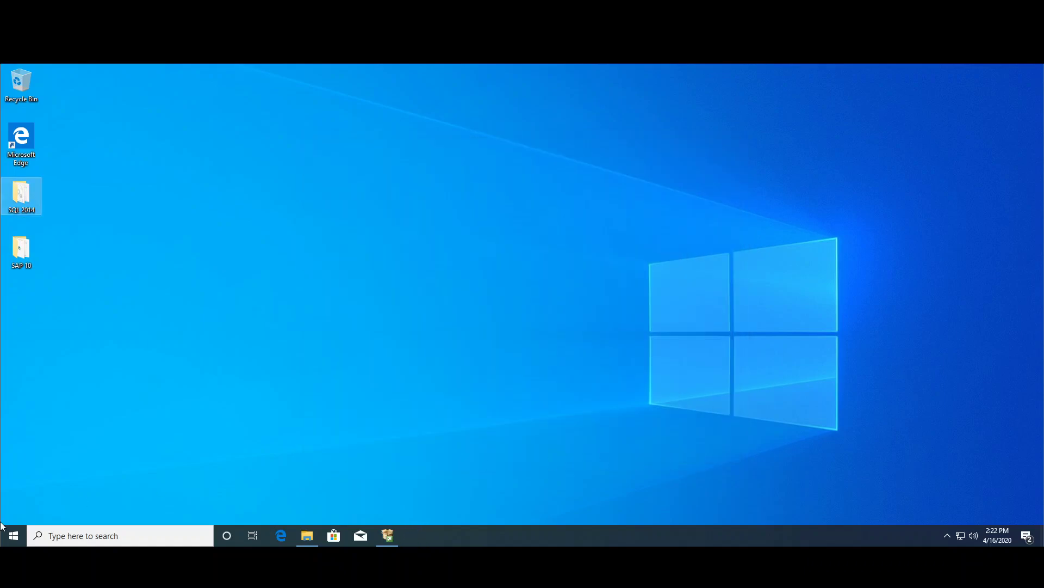
left_click(59, 536)
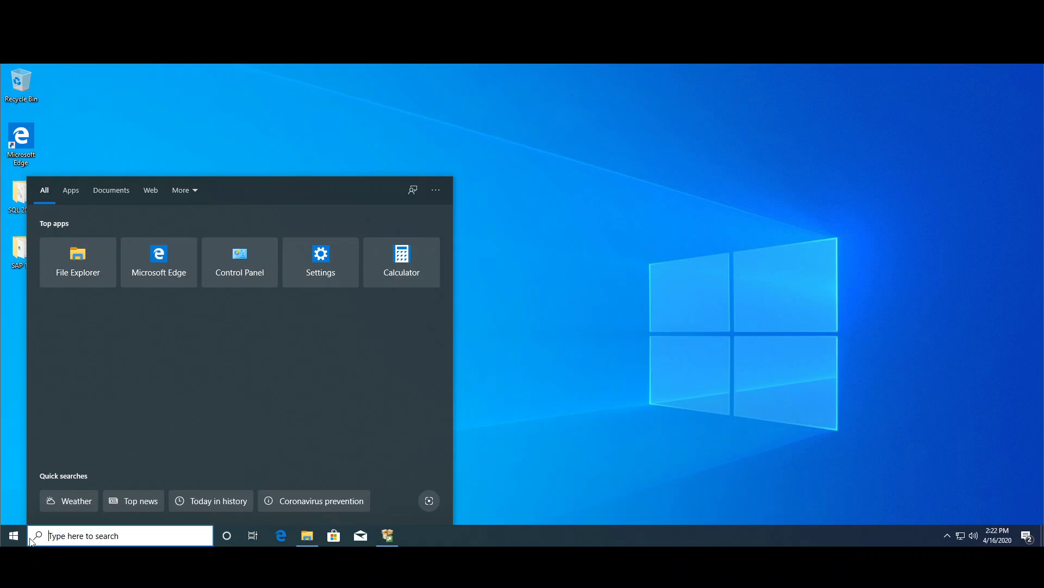
left_click(13, 536)
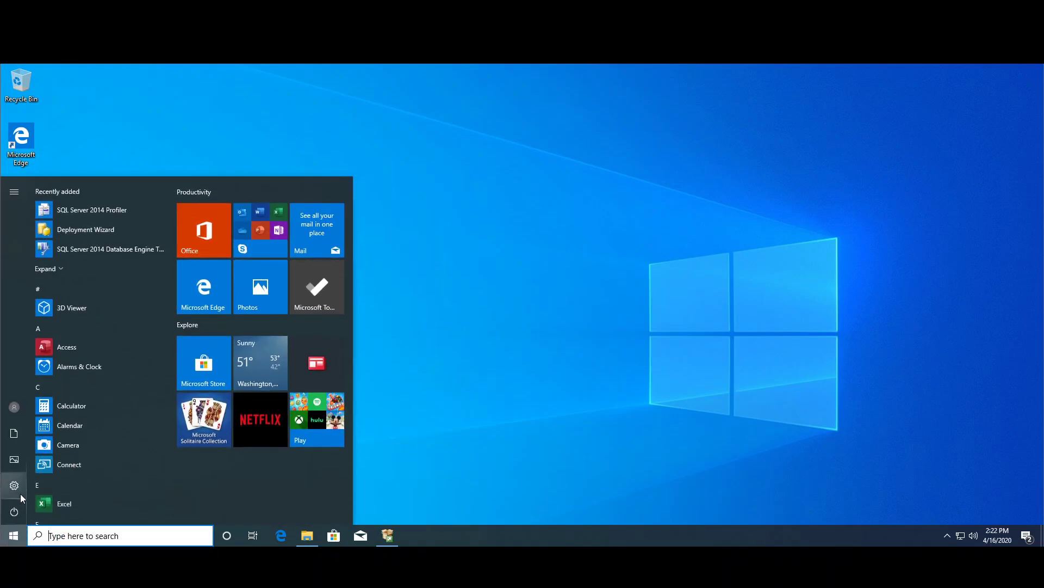
left_click(16, 512)
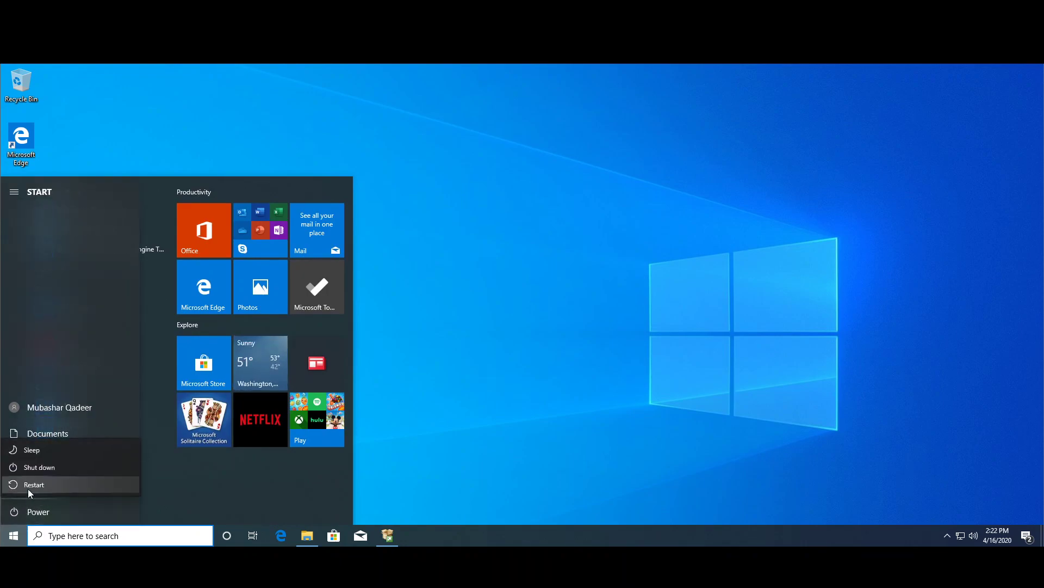
left_click(31, 485)
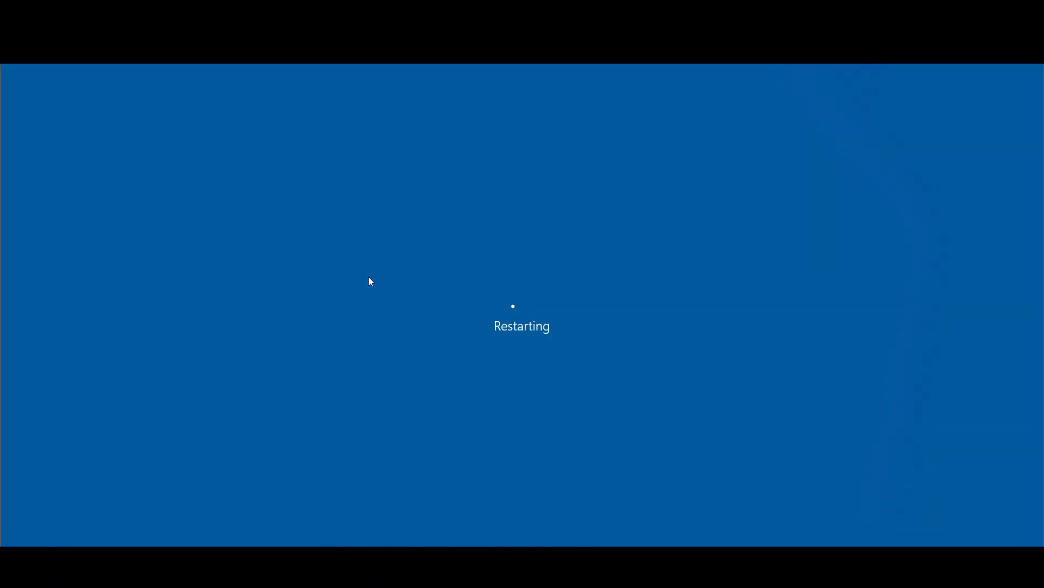